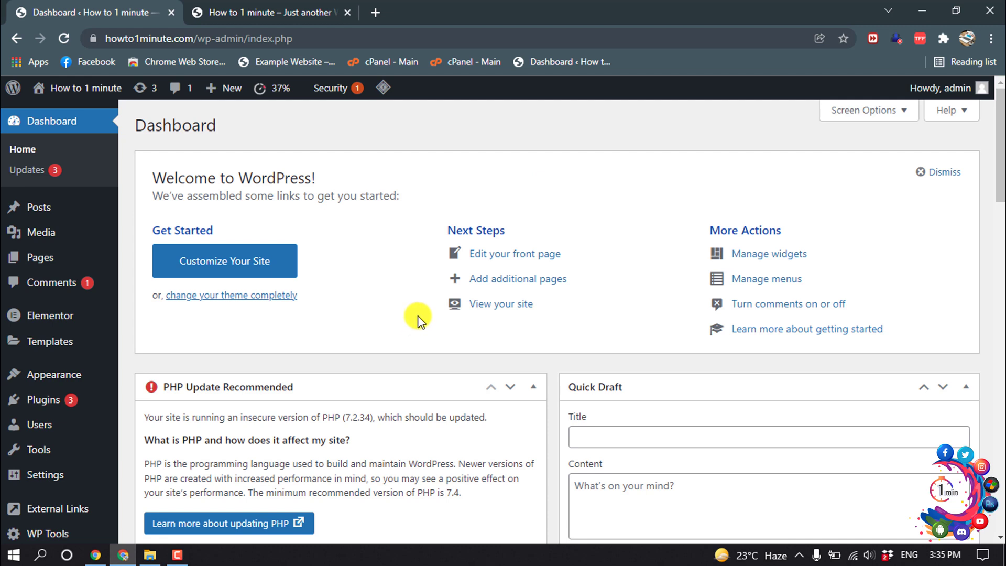
On the Widgets page, drag a Custom HTML widget into Footer #1 below Archives
{"action": "mouse_move", "coordinate": [63, 379]}
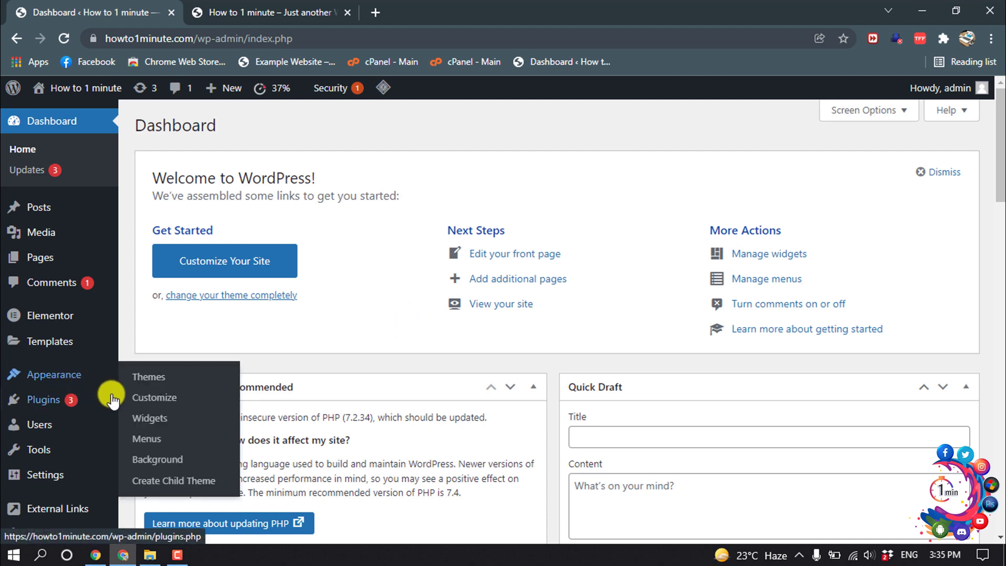
{"action": "left_click", "coordinate": [145, 422]}
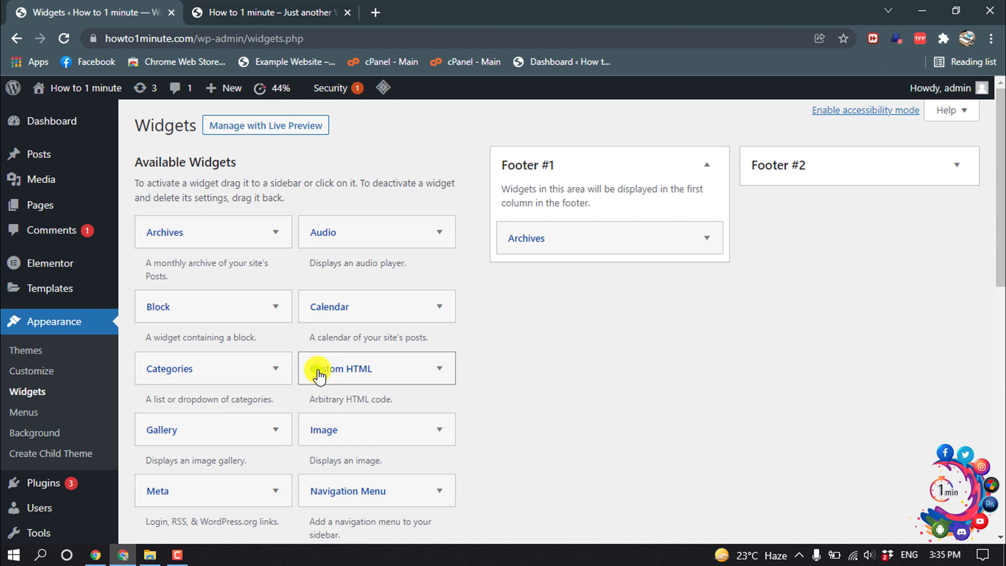
{"action": "left_click_drag", "start_coordinate": [319, 374], "coordinate": [526, 278]}
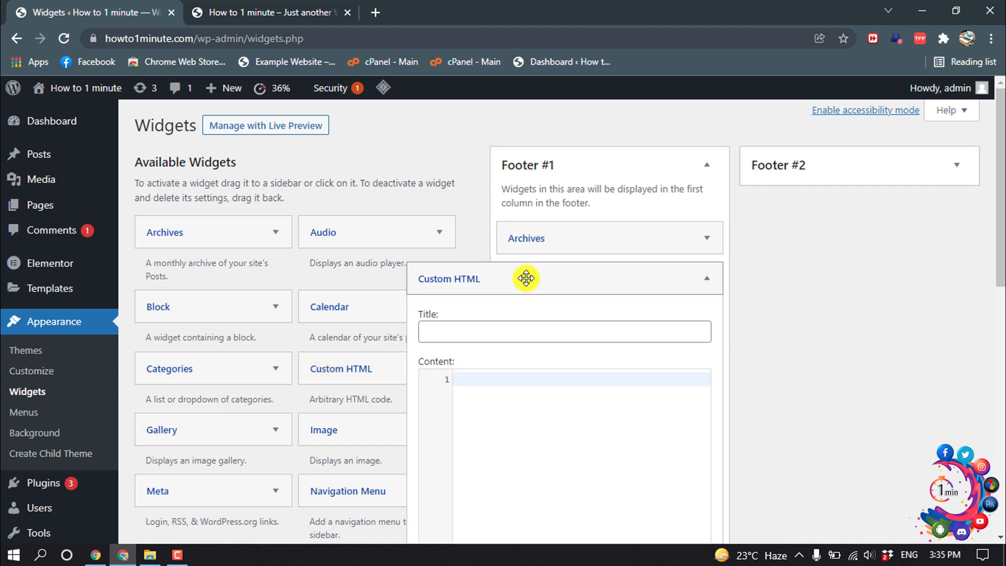
{"action": "scroll", "coordinate": [512, 376], "scroll_direction": "down", "scroll_amount": 1}
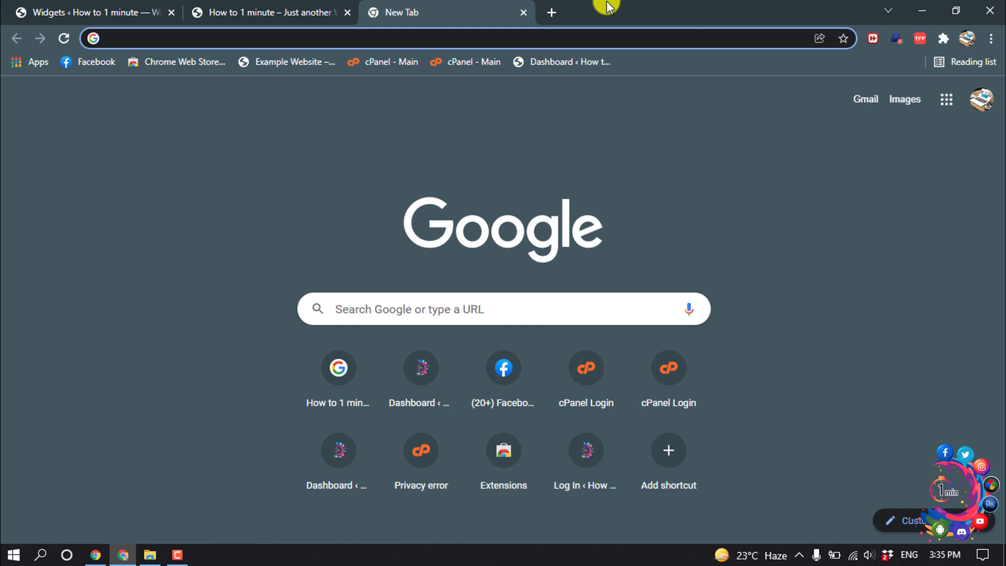
Go to developers.facebook.com from the new tab's address bar
{"action": "type", "text": "dee"}
{"action": "key", "text": "BackSpace"}
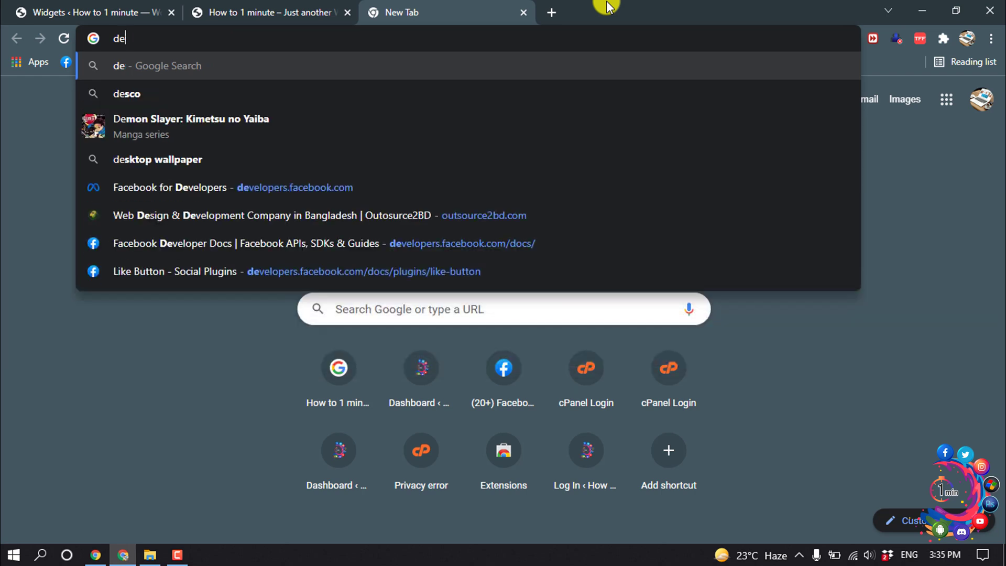
{"action": "type", "text": "velopers.facebook.com"}
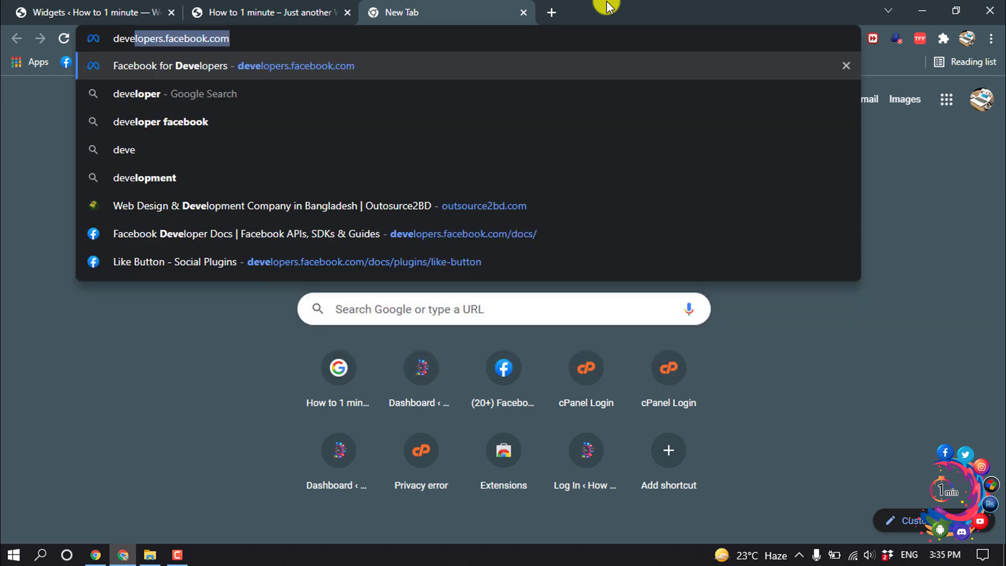
{"action": "key", "text": "Return"}
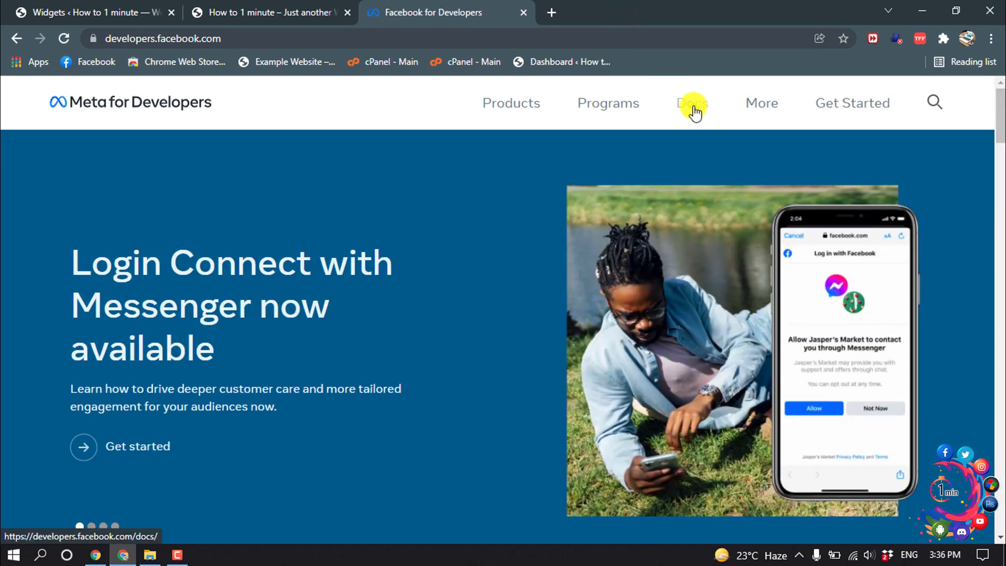
Navigate Docs > Social Plugins > Like Button and scroll to the customized Like button section
{"action": "left_click", "coordinate": [693, 107]}
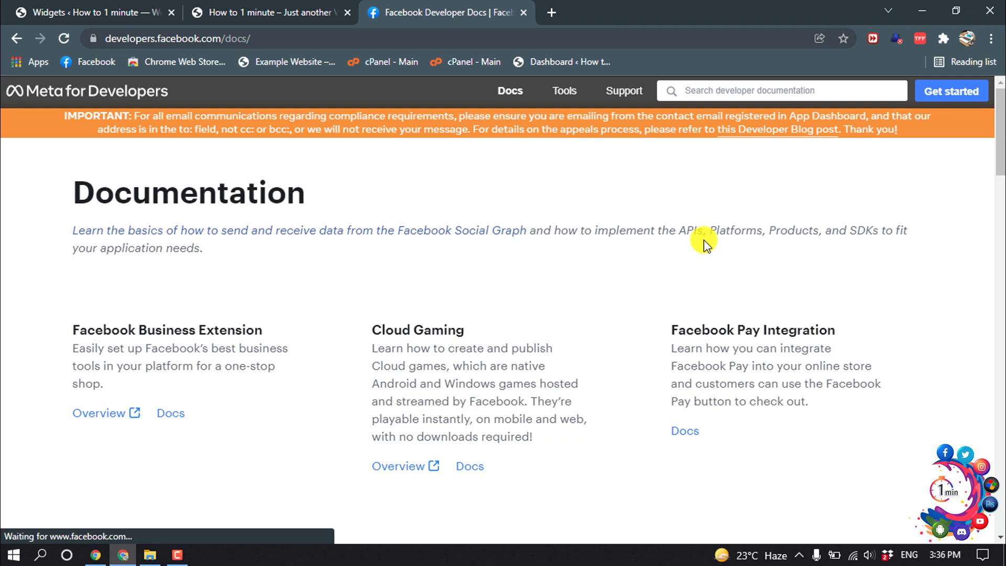
{"action": "scroll", "coordinate": [703, 240], "scroll_direction": "down", "scroll_amount": 15}
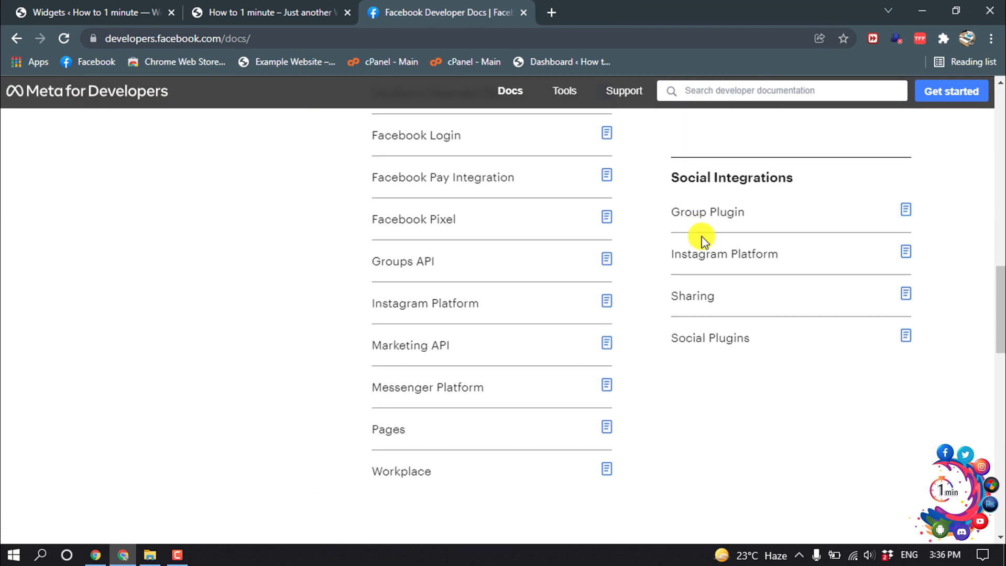
{"action": "scroll", "coordinate": [702, 238], "scroll_direction": "up", "scroll_amount": 1}
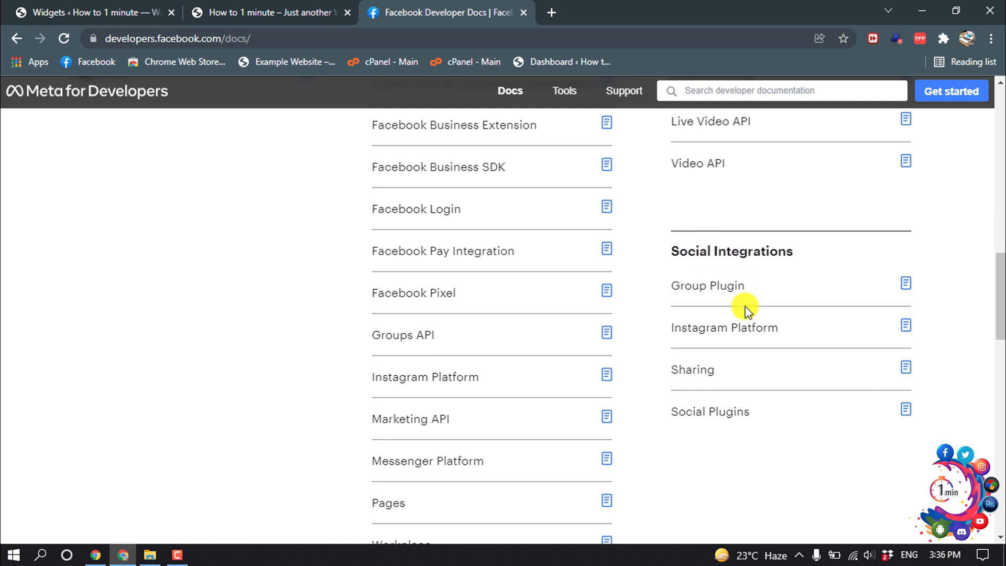
{"action": "left_click", "coordinate": [713, 414]}
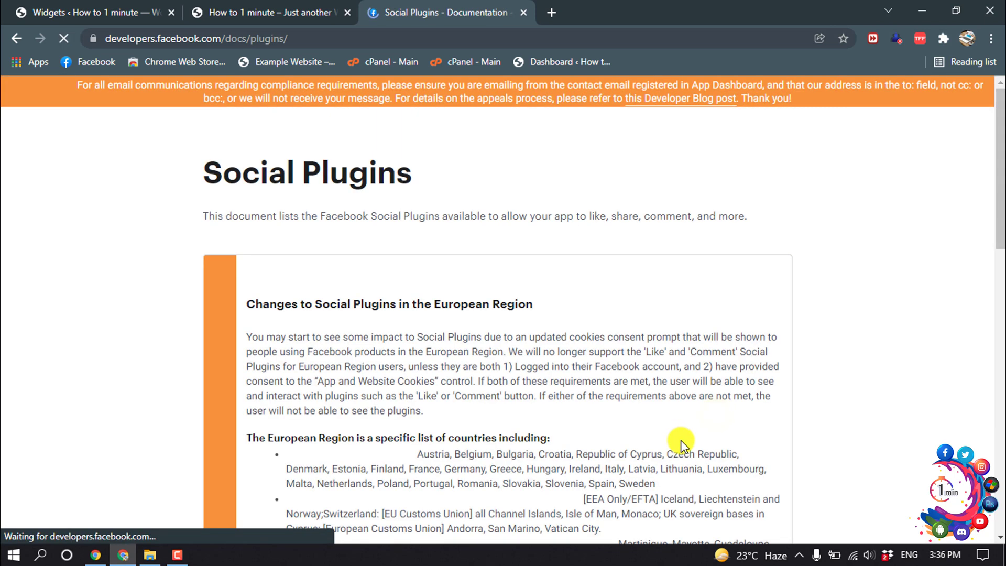
{"action": "scroll", "coordinate": [644, 382], "scroll_direction": "down", "scroll_amount": 10}
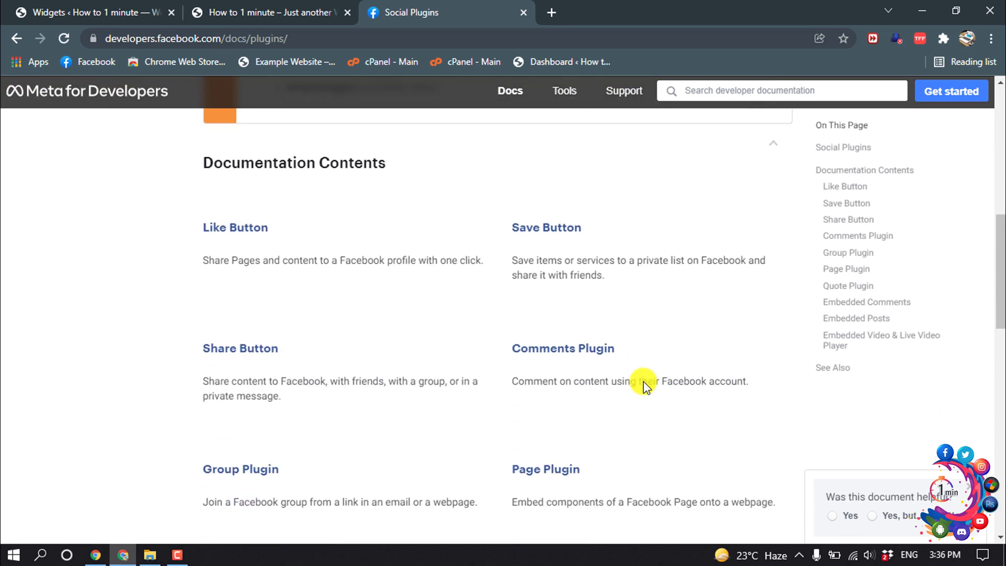
{"action": "left_click", "coordinate": [230, 228]}
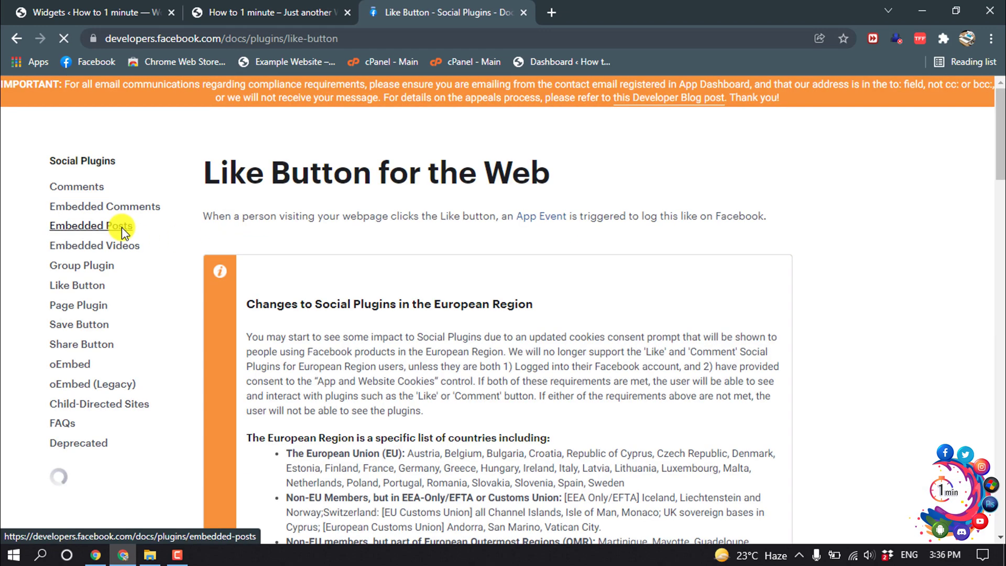
{"action": "scroll", "coordinate": [397, 269], "scroll_direction": "down", "scroll_amount": 10}
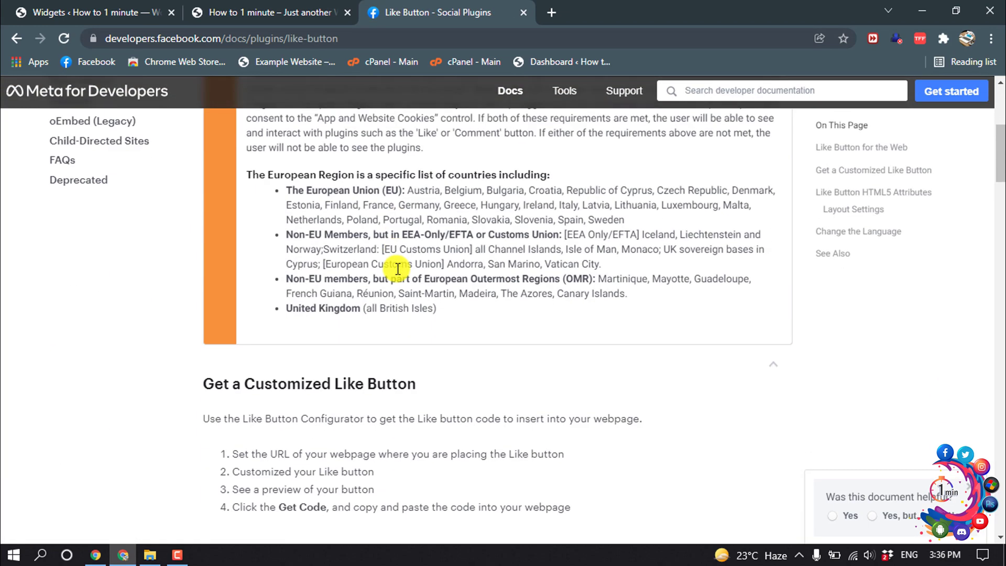
Replace the URL to Like with facebook.com/howto1minute
{"action": "scroll", "coordinate": [398, 268], "scroll_direction": "down", "scroll_amount": 3}
{"action": "left_click", "coordinate": [345, 228]}
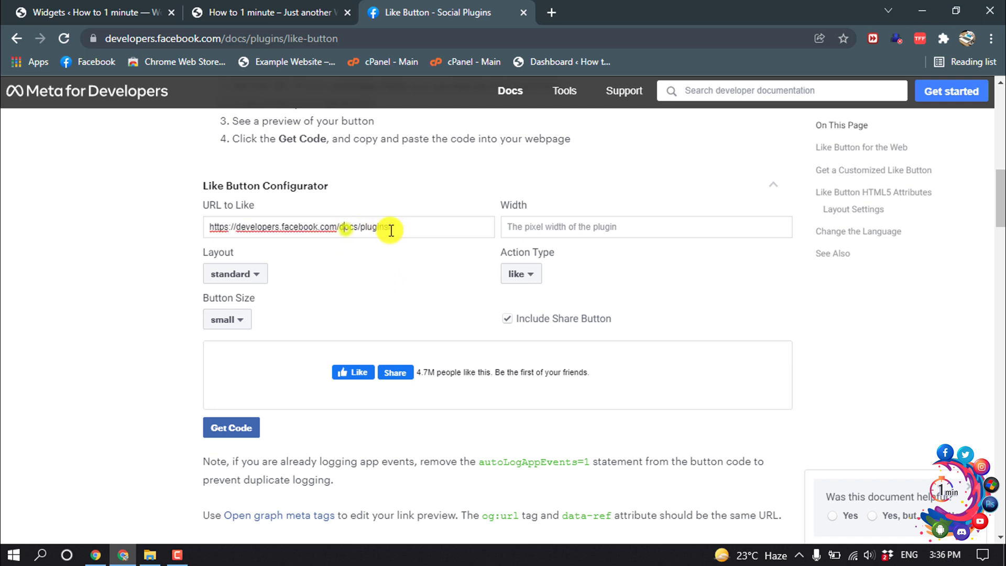
{"action": "mouse_move", "coordinate": [407, 225]}
{"action": "left_mouse_down"}
{"action": "mouse_move", "coordinate": [246, 229]}
{"action": "mouse_move", "coordinate": [416, 224]}
{"action": "left_mouse_up"}
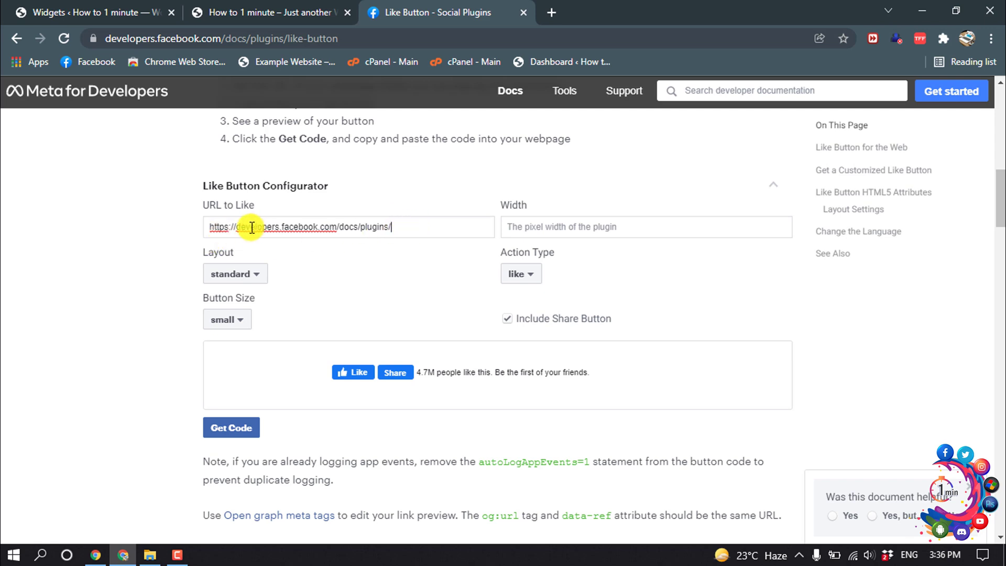
{"action": "left_click_drag", "start_coordinate": [235, 226], "coordinate": [391, 223]}
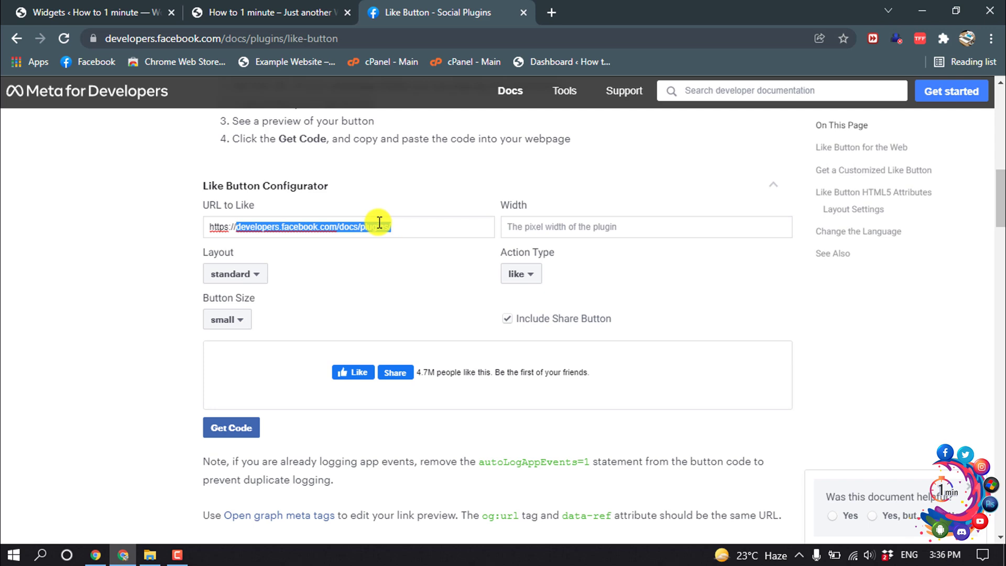
{"action": "type", "text": "fac"}
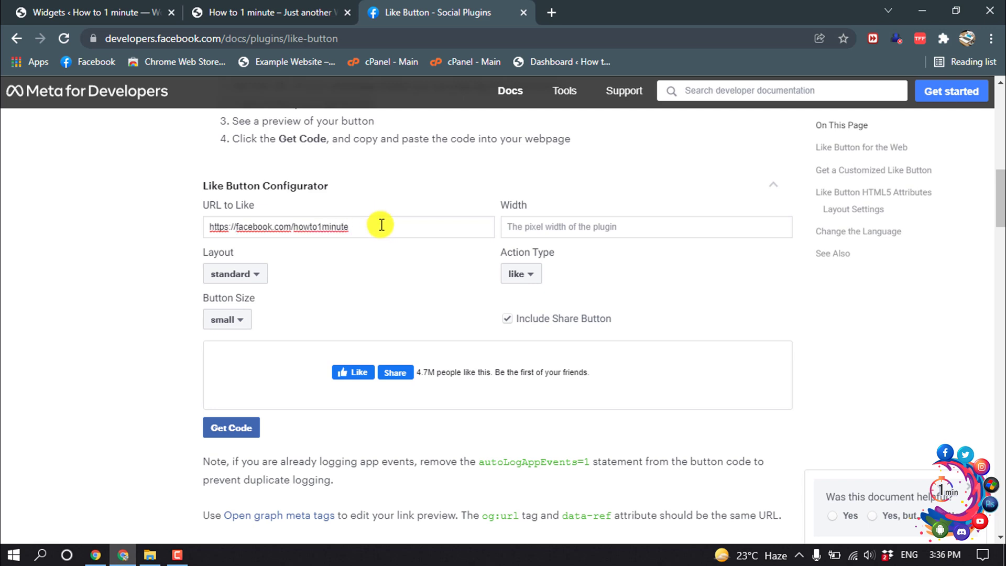
Set the layout to button_count, turn off Include Share Button, and keep size small
{"action": "left_click", "coordinate": [227, 276]}
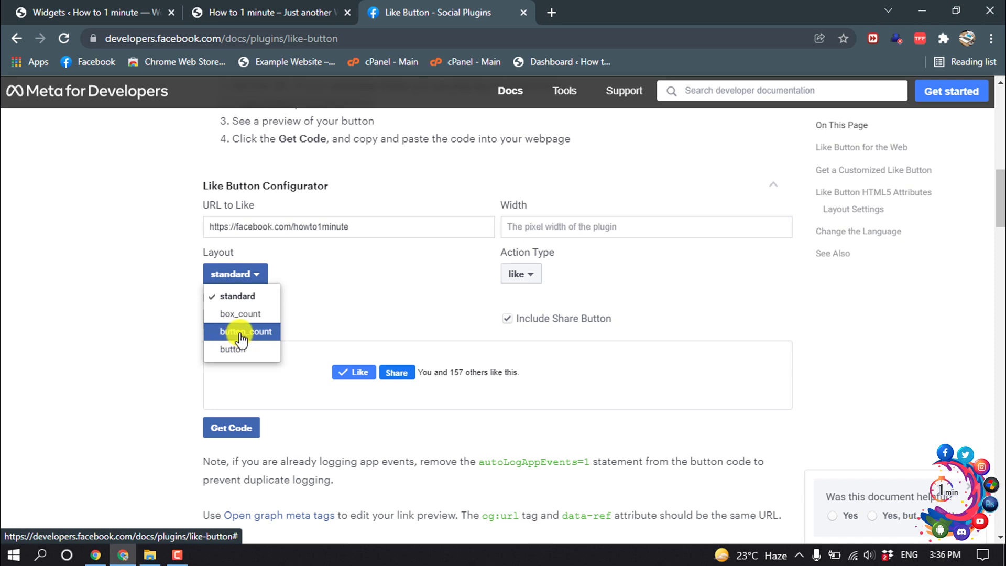
{"action": "left_click", "coordinate": [225, 335]}
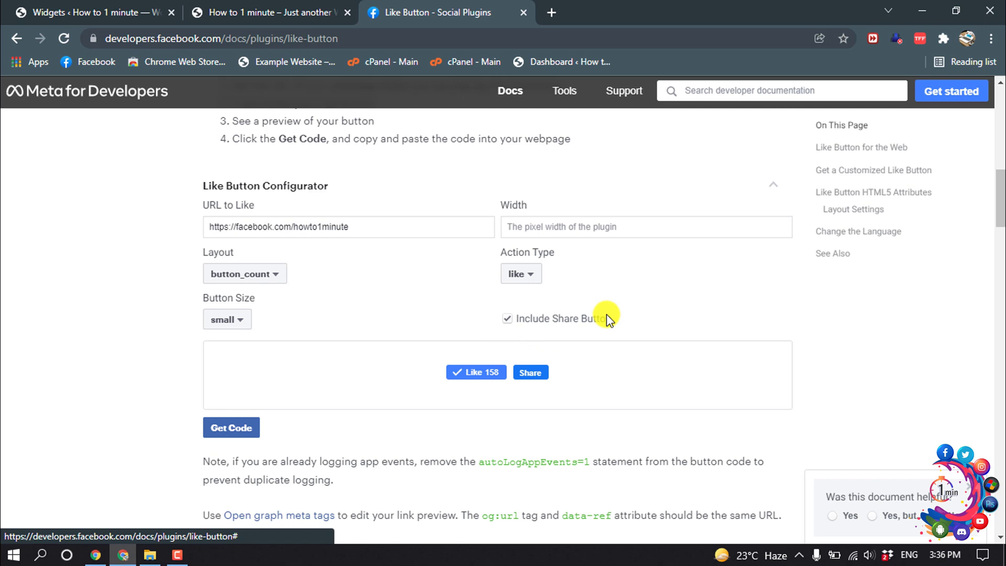
{"action": "left_click", "coordinate": [507, 319]}
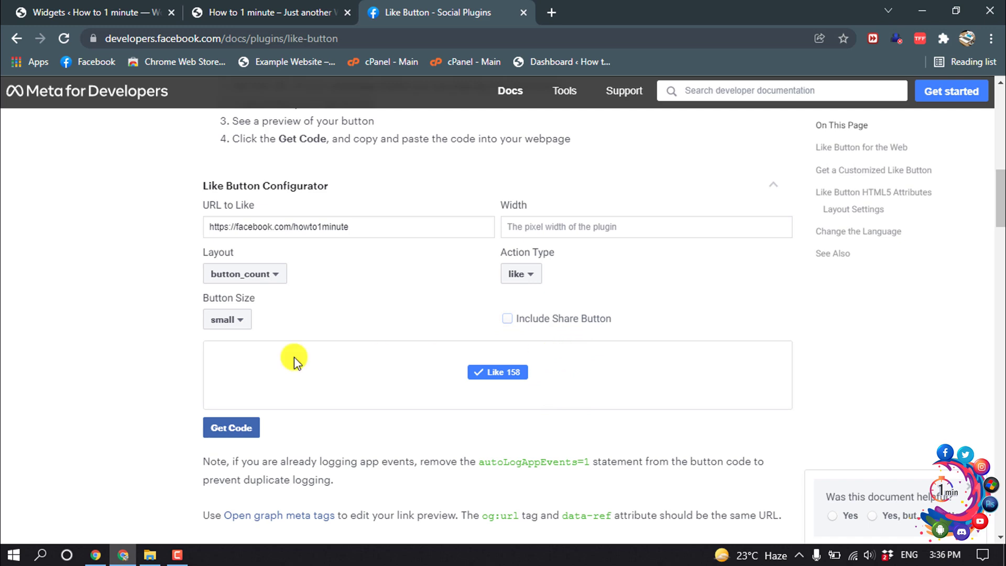
{"action": "left_click", "coordinate": [224, 318]}
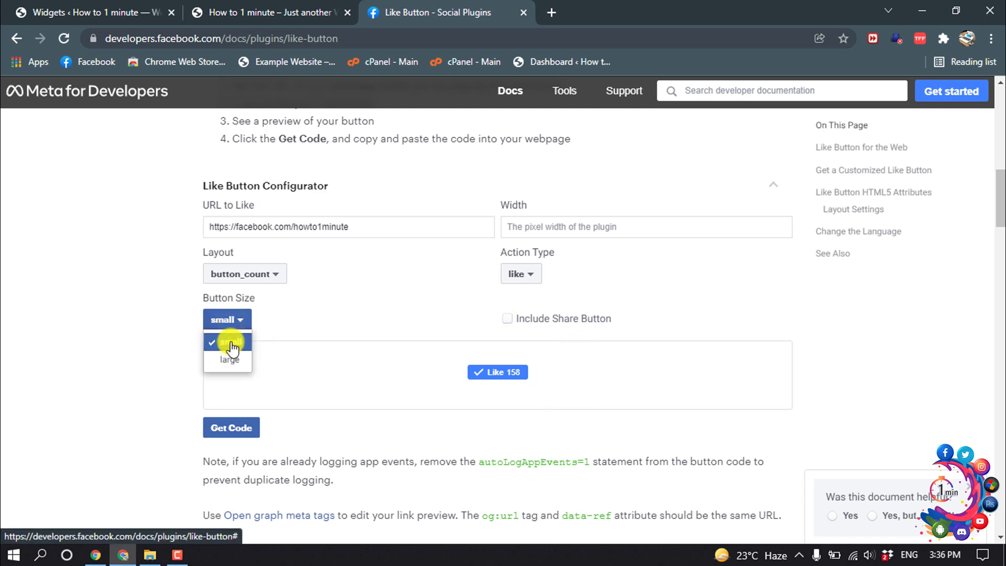
{"action": "left_click", "coordinate": [231, 343]}
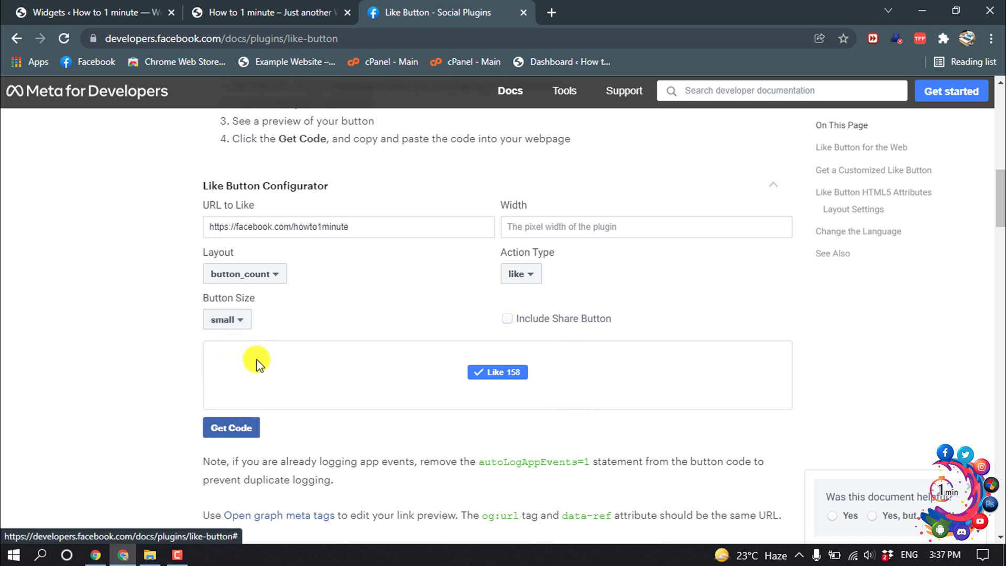
Generate the Like button code and copy the Step 1 JavaScript SDK snippet
{"action": "left_click", "coordinate": [231, 431]}
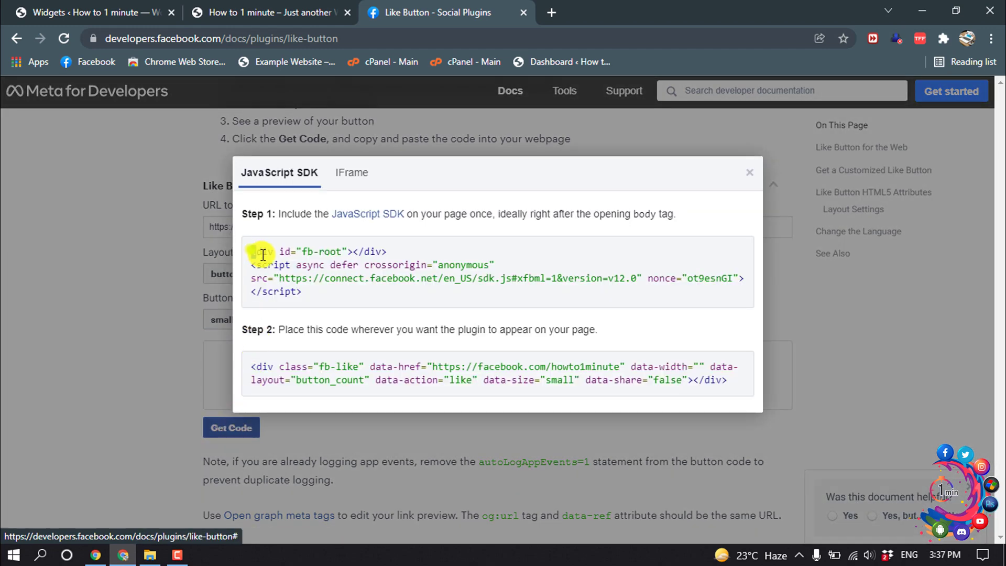
{"action": "left_click_drag", "start_coordinate": [250, 252], "coordinate": [315, 294]}
{"action": "right_click", "coordinate": [301, 254]}
{"action": "left_click", "coordinate": [329, 260]}
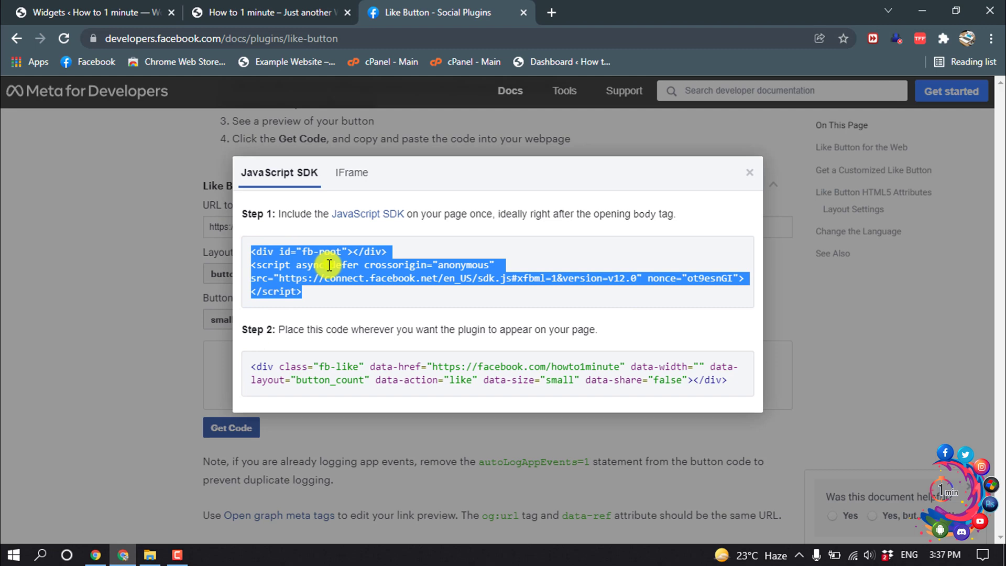
Paste the Facebook SDK code into the Custom HTML widget and start a new line
{"action": "left_click", "coordinate": [97, 7]}
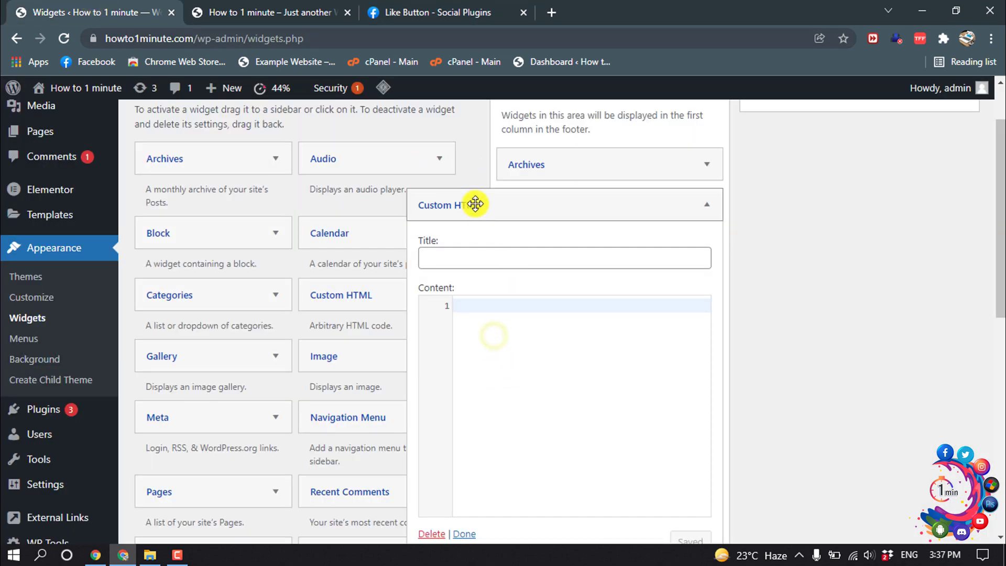
{"action": "right_click", "coordinate": [474, 310]}
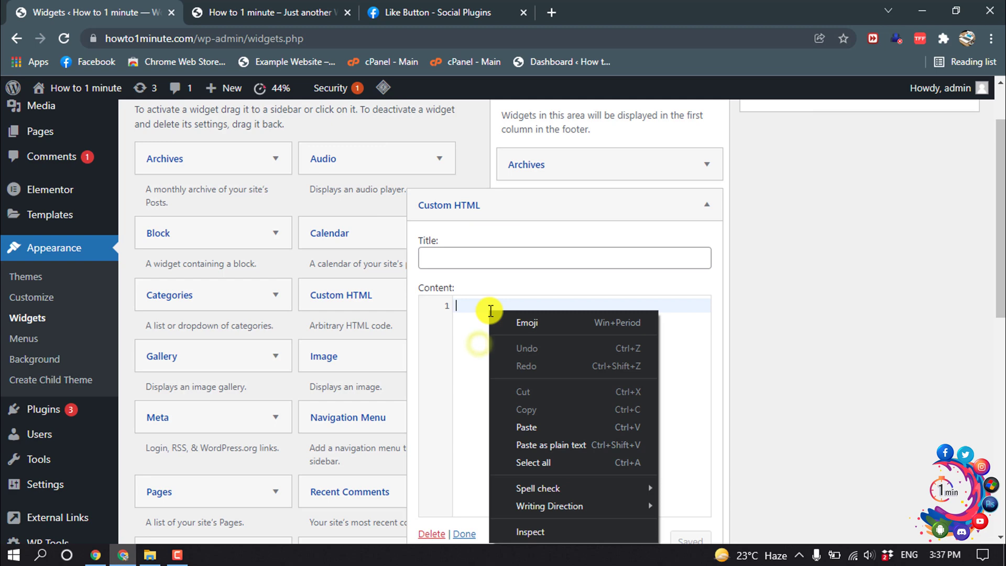
{"action": "left_click", "coordinate": [526, 419]}
{"action": "key", "text": "Return"}
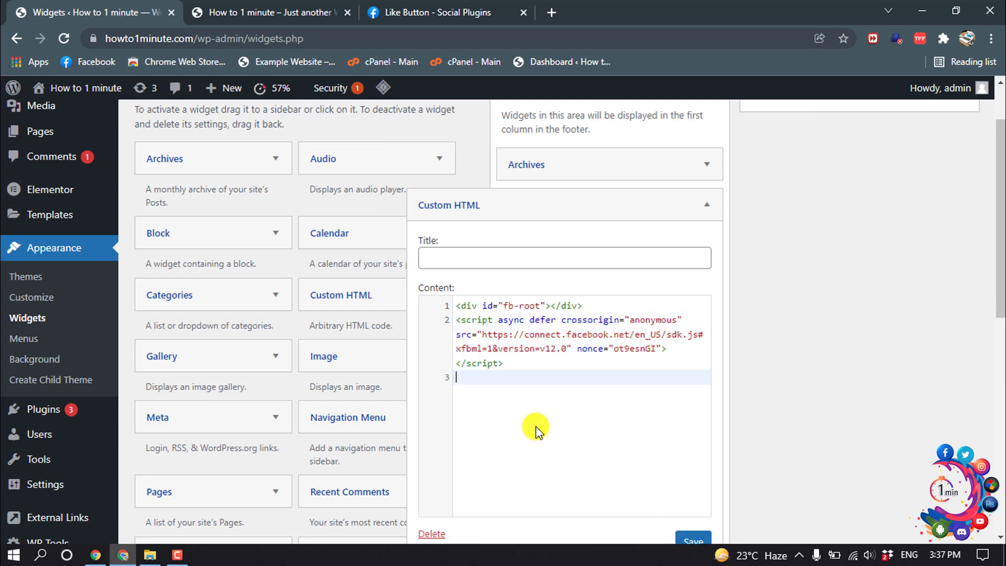
Copy the Step 2 fb-like div, paste it on line 3, and save the widget
{"action": "left_click", "coordinate": [443, 9]}
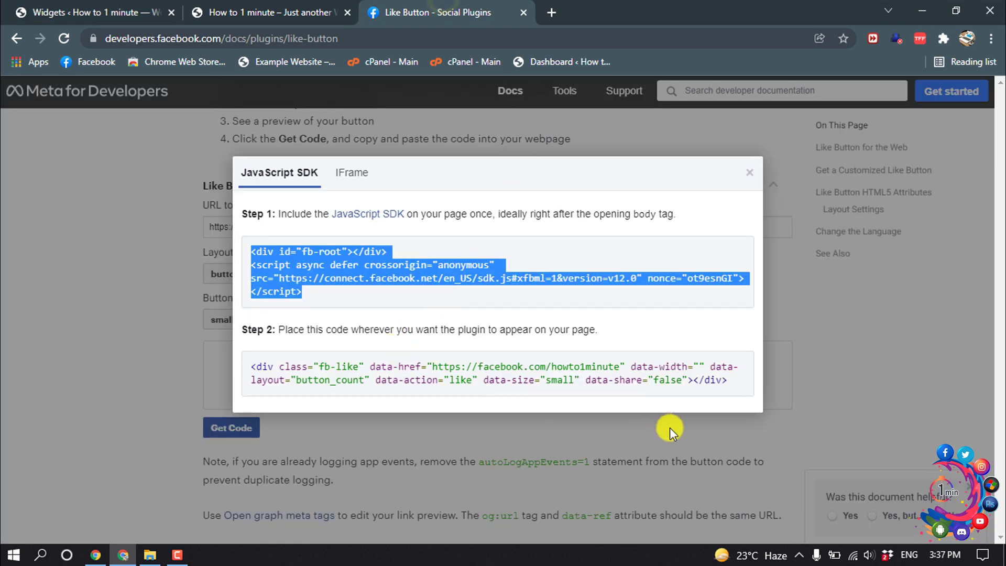
{"action": "left_click_drag", "start_coordinate": [732, 390], "coordinate": [257, 367]}
{"action": "right_click", "coordinate": [258, 367]}
{"action": "left_click", "coordinate": [270, 375]}
{"action": "left_click", "coordinate": [57, 12]}
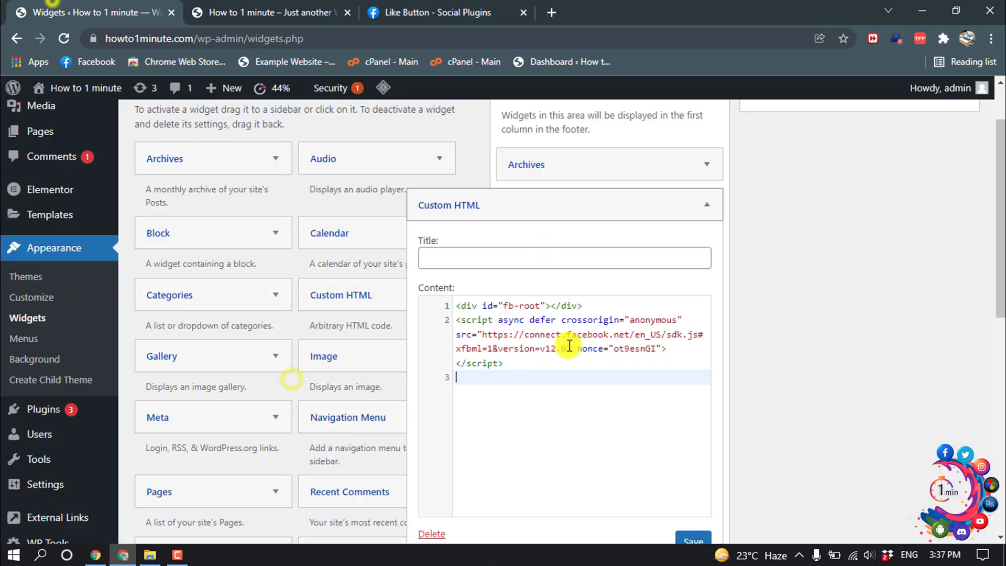
{"action": "right_click", "coordinate": [469, 377]}
{"action": "left_click", "coordinate": [510, 257]}
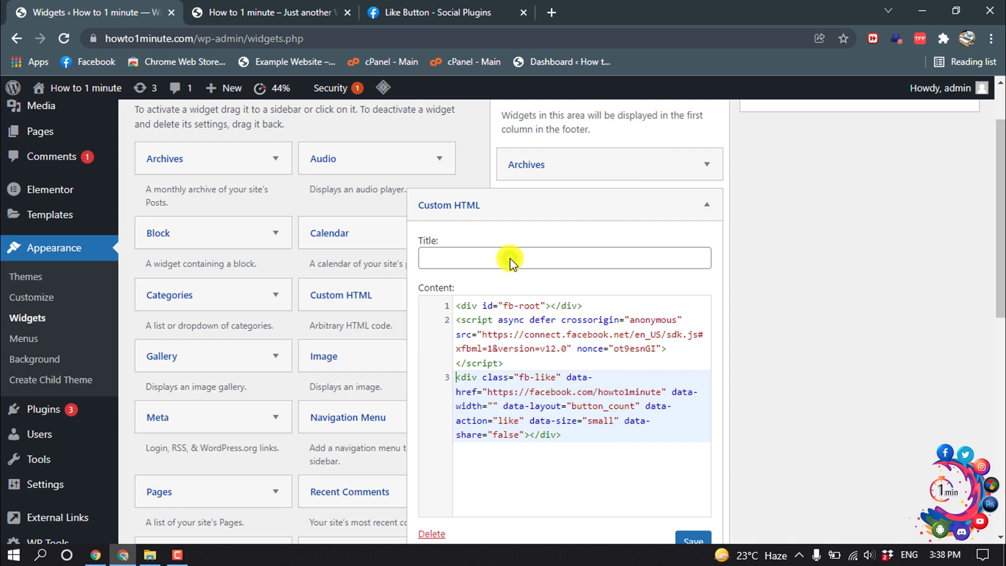
{"action": "scroll", "coordinate": [678, 413], "scroll_direction": "down", "scroll_amount": 1}
{"action": "left_click", "coordinate": [693, 468]}
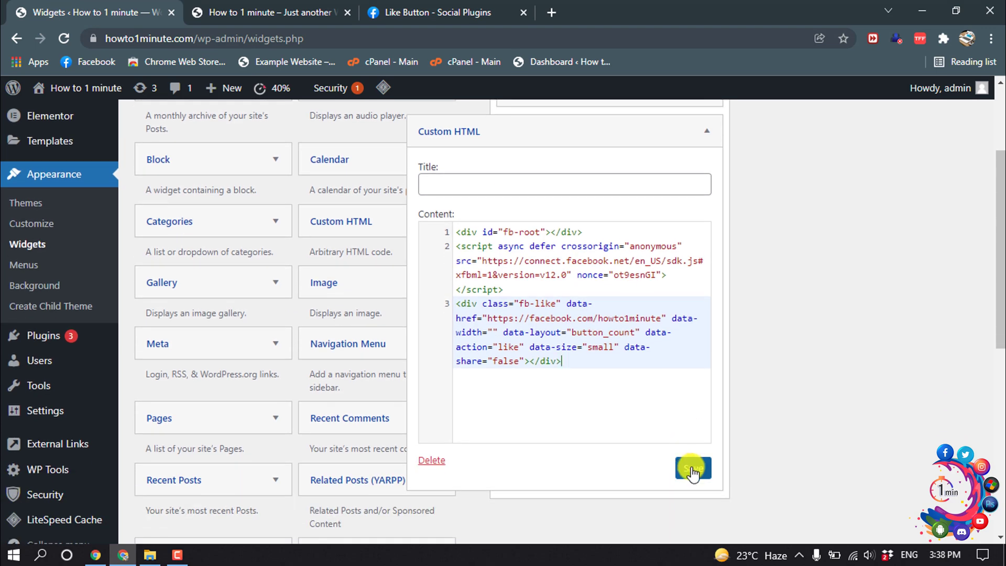
Reload the site's home page and scroll to the footer to check the Like button
{"action": "key", "text": "alt+Tab"}
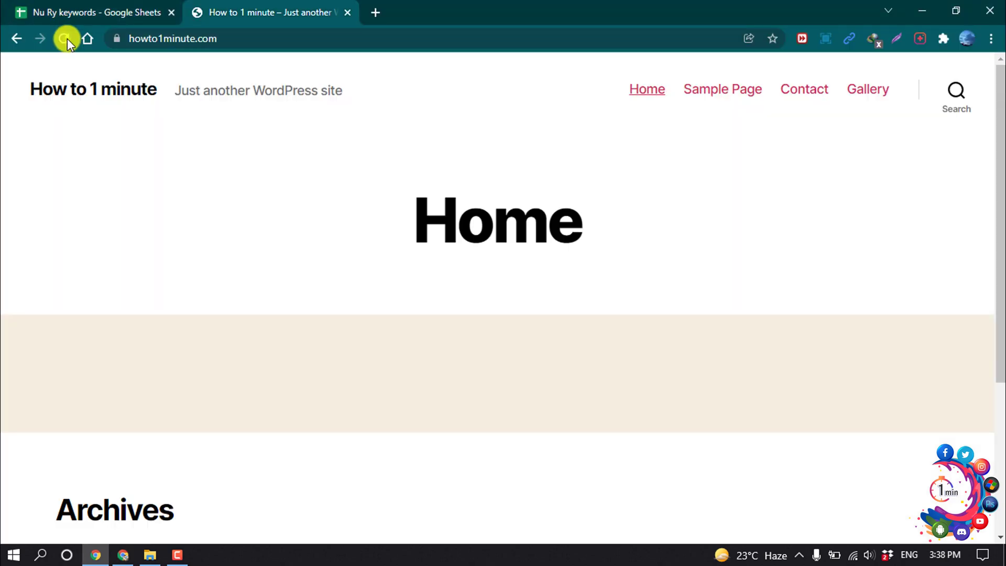
{"action": "left_click", "coordinate": [65, 38]}
{"action": "scroll", "coordinate": [517, 296], "scroll_direction": "down", "scroll_amount": 4}
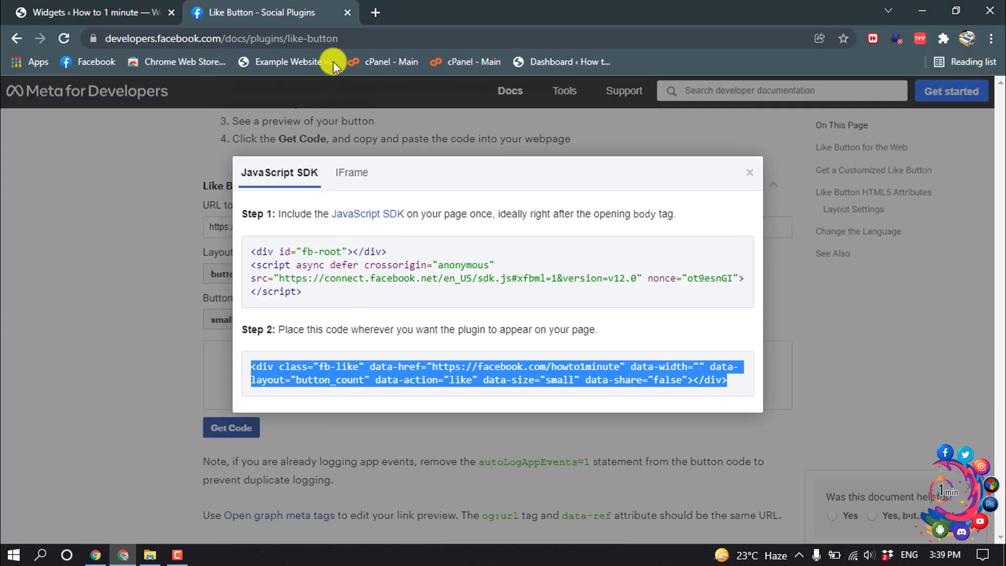
Open publish.twitter.com in a new tab
{"action": "left_click", "coordinate": [373, 11]}
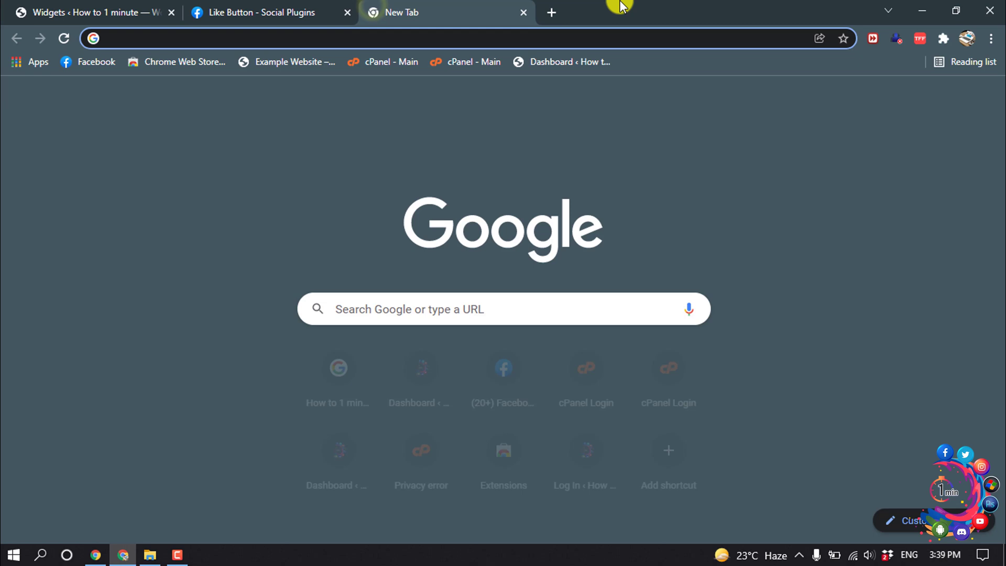
{"action": "type", "text": "publish.twitter.com"}
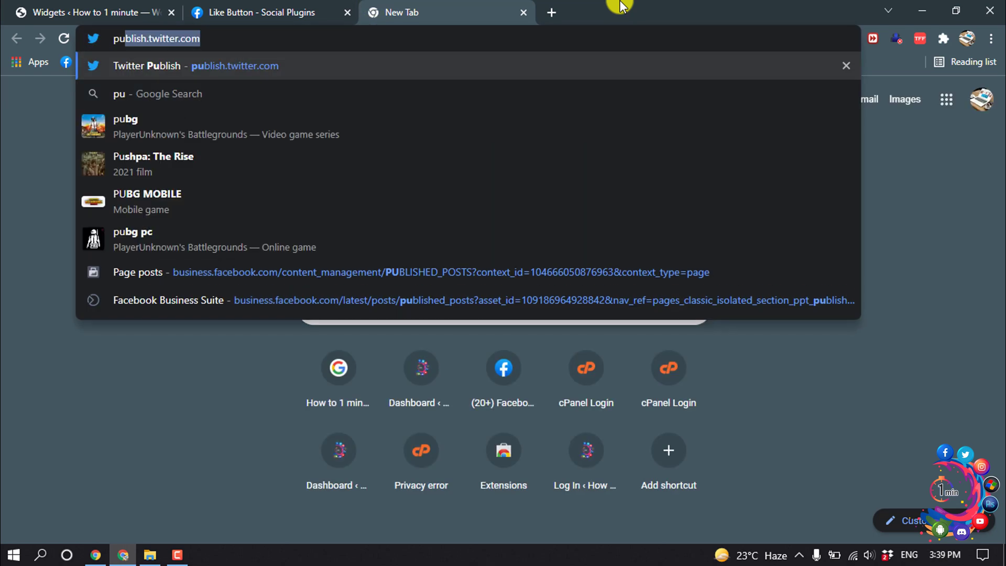
{"action": "key", "text": "Return"}
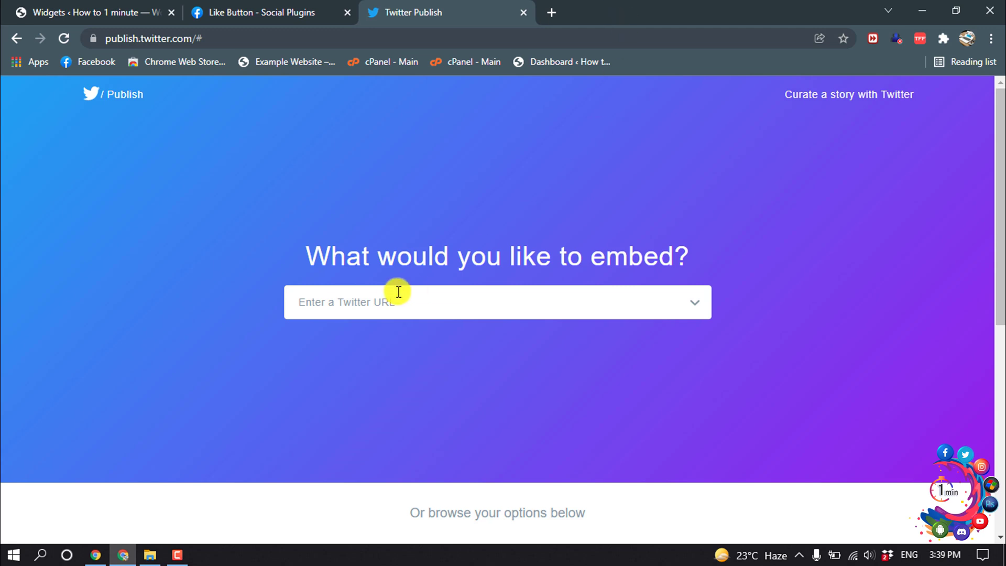
{"action": "left_click", "coordinate": [358, 305]}
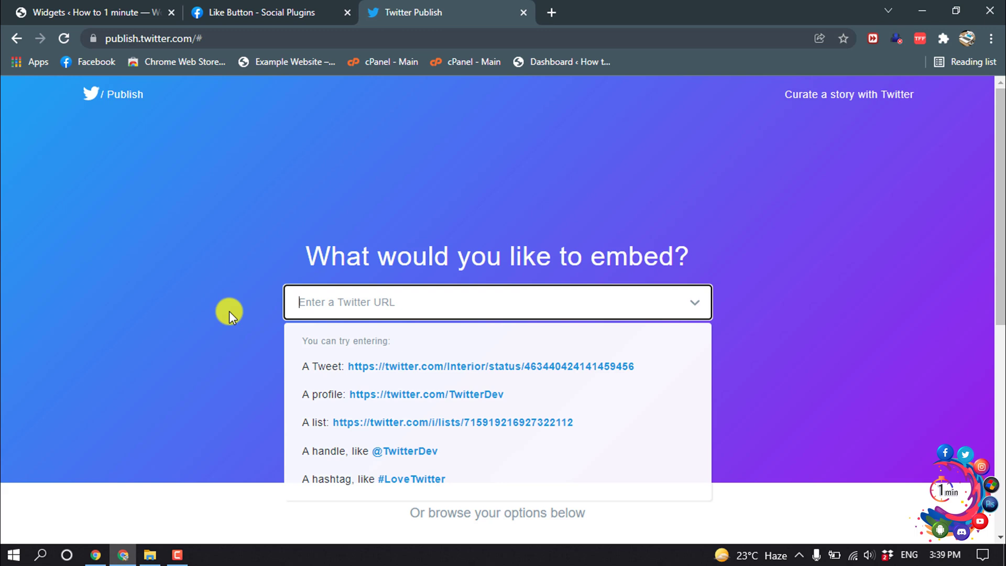
{"action": "type", "text": "@howto"}
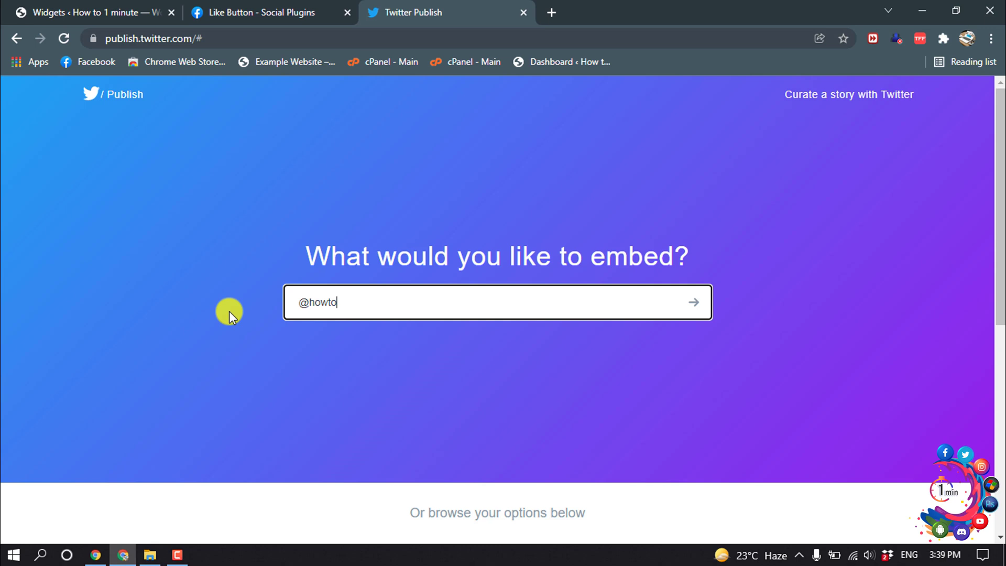
{"action": "type", "text": "1minute"}
{"action": "left_click", "coordinate": [692, 302]}
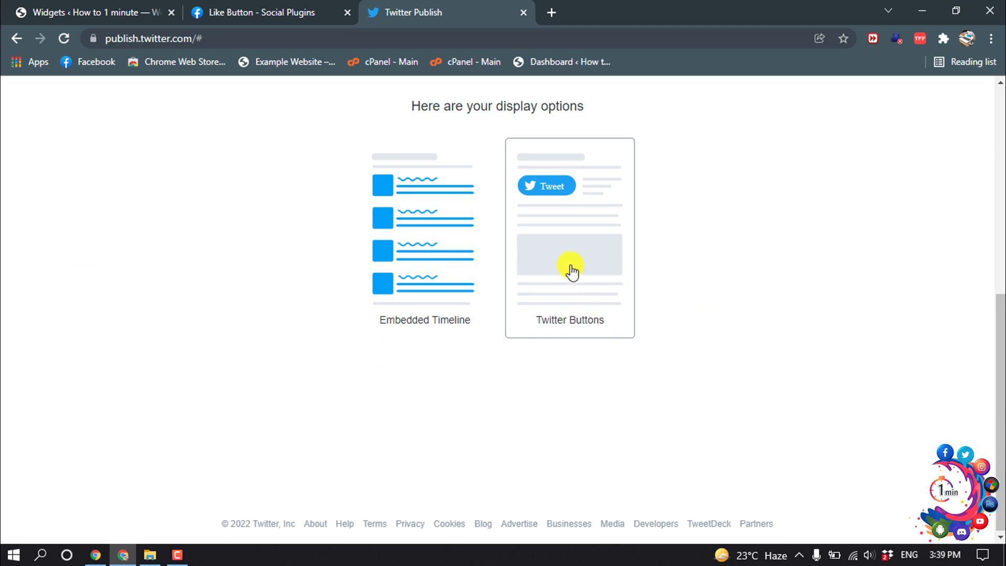
{"action": "left_click", "coordinate": [572, 271]}
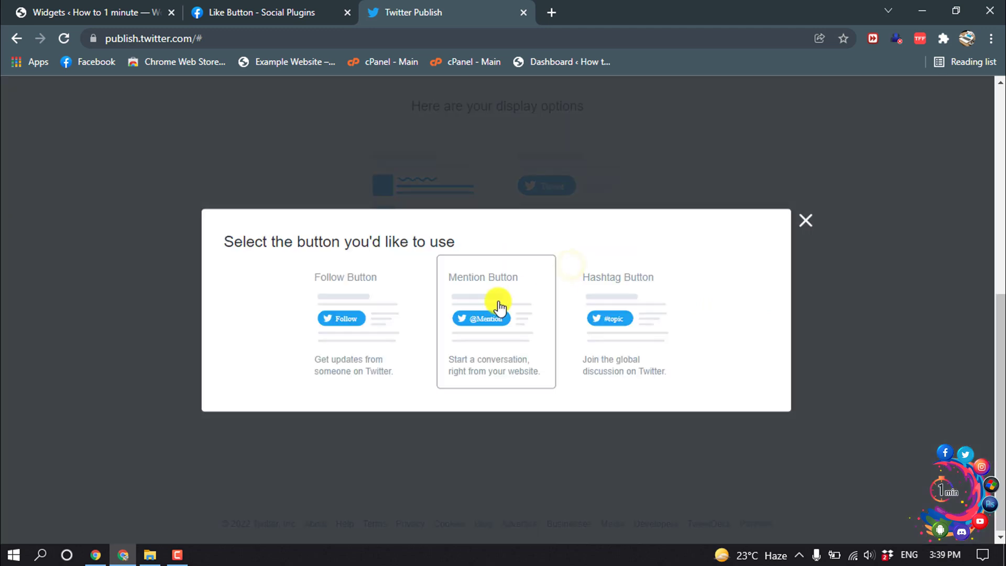
{"action": "left_click", "coordinate": [353, 302]}
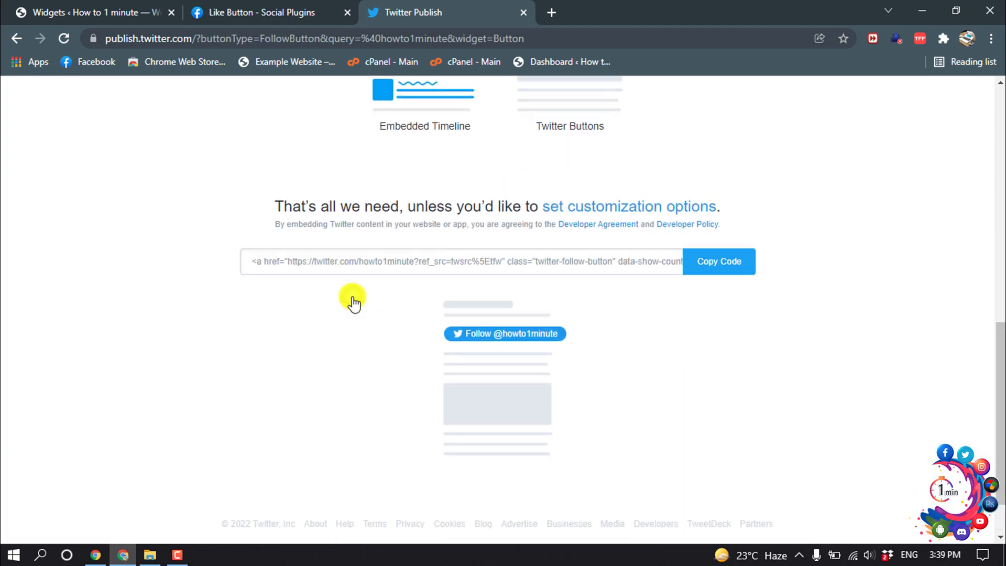
{"action": "left_click", "coordinate": [700, 196]}
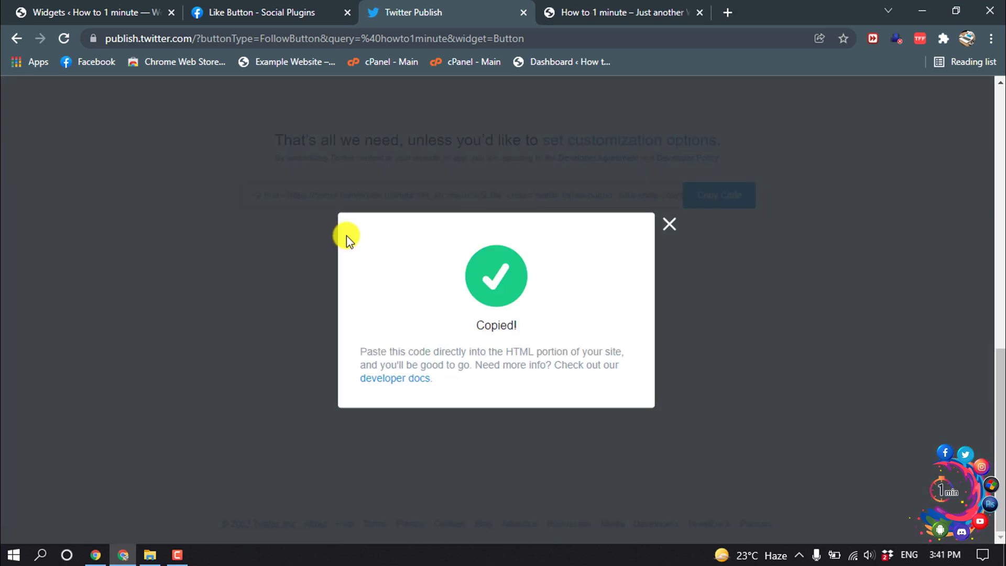
Back on the Widgets page, drag a Text widget into Footer #1
{"action": "left_click", "coordinate": [27, 5]}
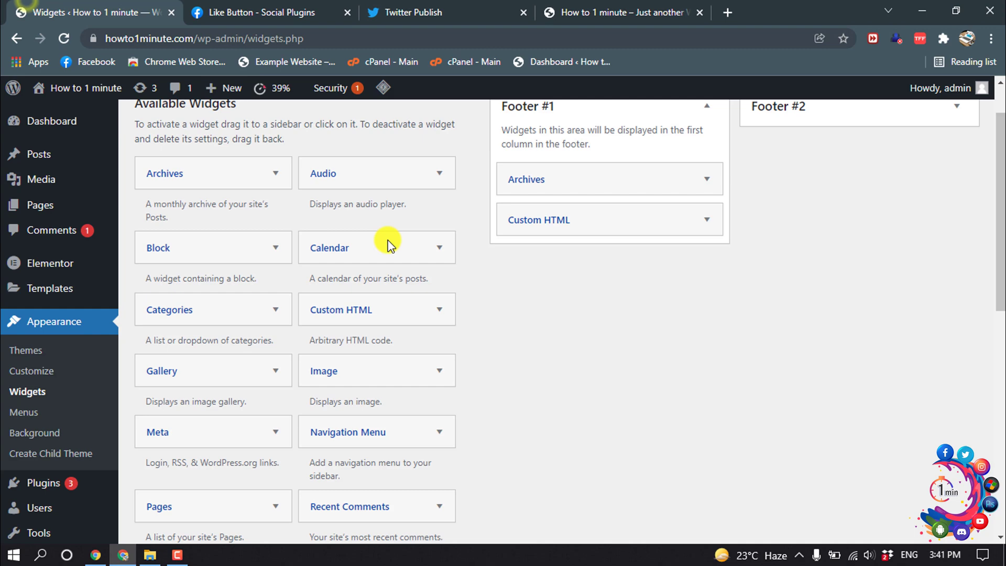
{"action": "scroll", "coordinate": [369, 361], "scroll_direction": "down", "scroll_amount": 5}
{"action": "scroll", "coordinate": [370, 365], "scroll_direction": "down", "scroll_amount": 1}
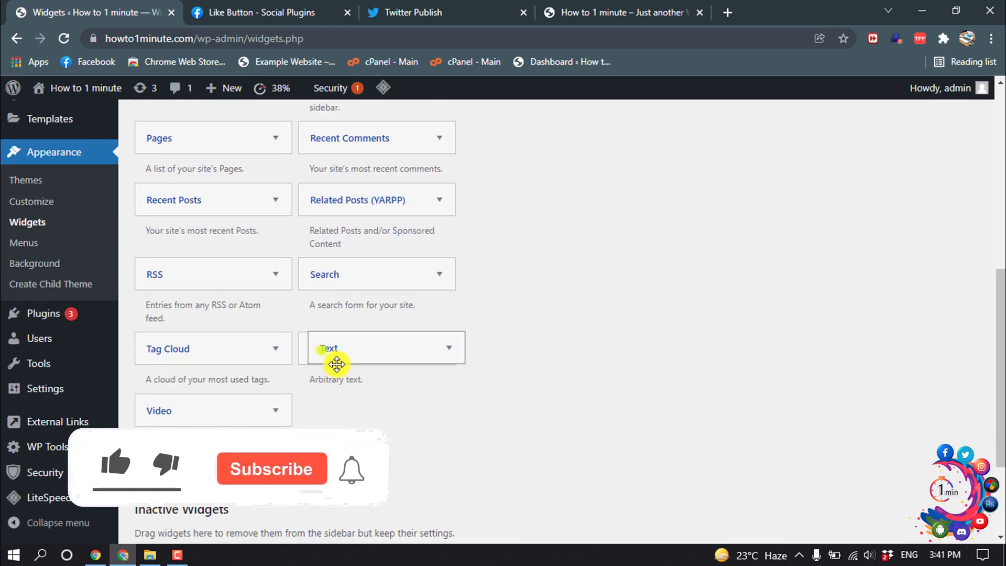
{"action": "left_click_drag", "start_coordinate": [332, 350], "coordinate": [534, 319]}
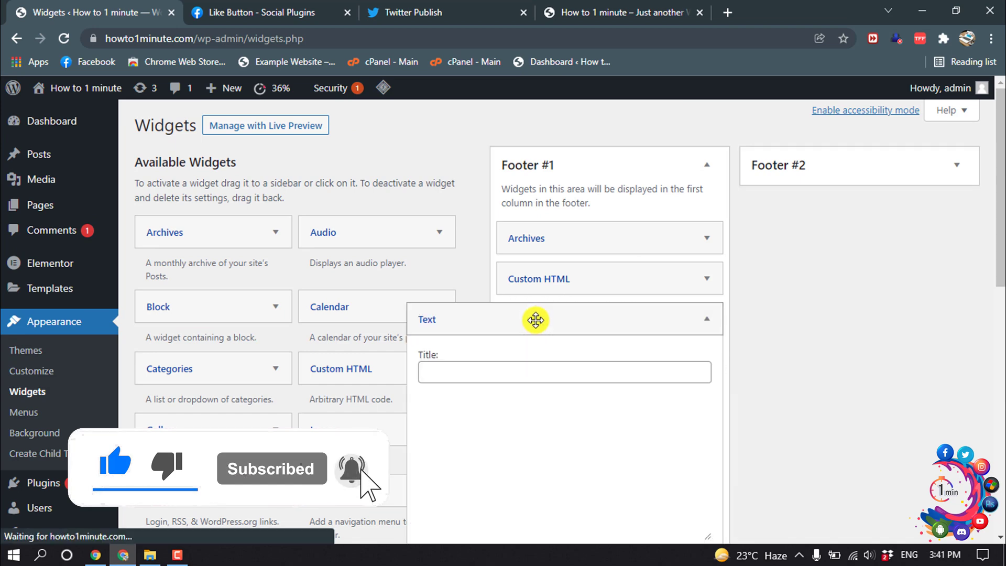
Paste the Twitter Follow button code into the widget's Text tab and save it
{"action": "scroll", "coordinate": [628, 327], "scroll_direction": "down", "scroll_amount": 2}
{"action": "left_click", "coordinate": [696, 335]}
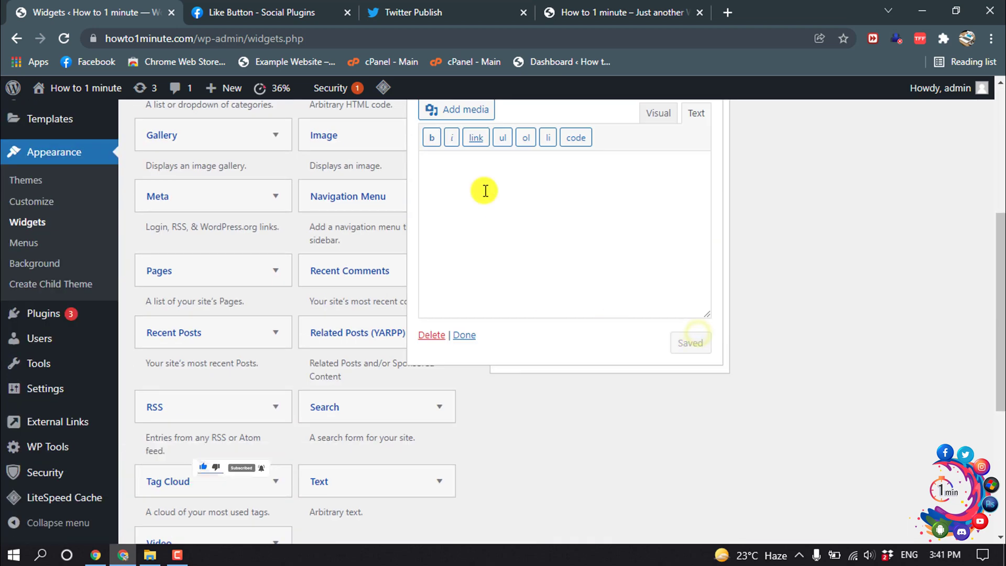
{"action": "right_click", "coordinate": [474, 187]}
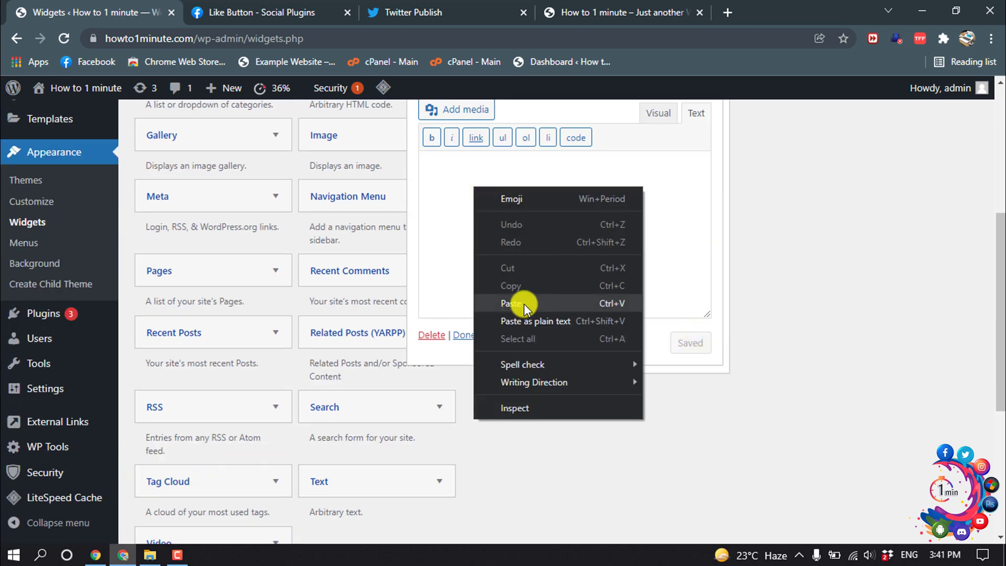
{"action": "left_click", "coordinate": [523, 304]}
{"action": "left_click", "coordinate": [686, 345]}
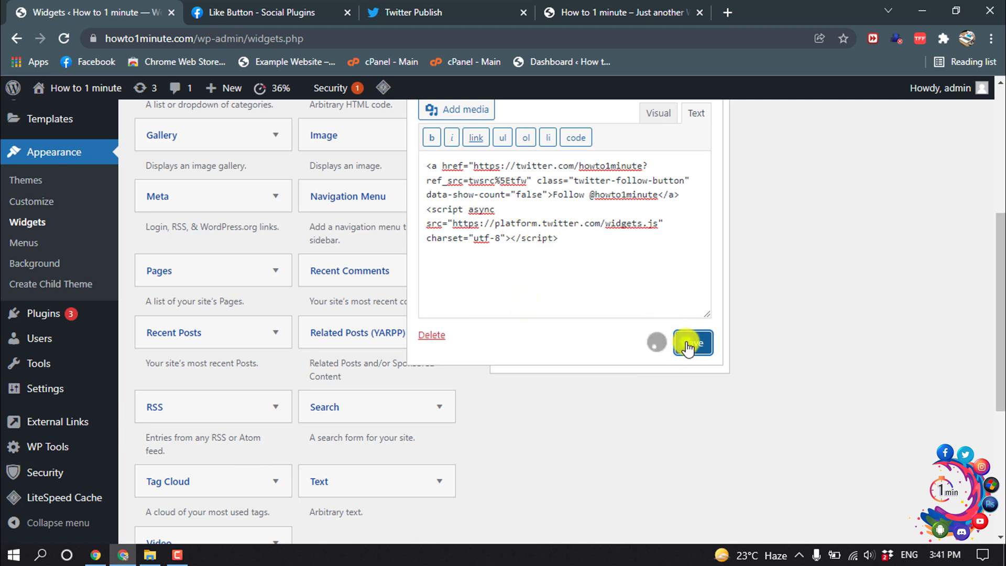
{"action": "left_click", "coordinate": [626, 17]}
{"action": "left_click", "coordinate": [65, 39]}
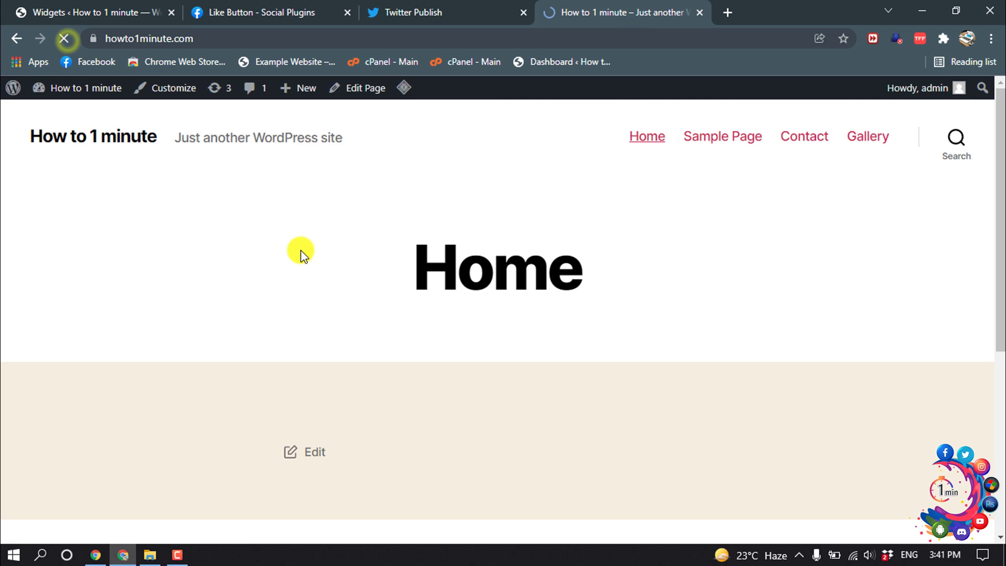
{"action": "scroll", "coordinate": [301, 254], "scroll_direction": "down", "scroll_amount": 7}
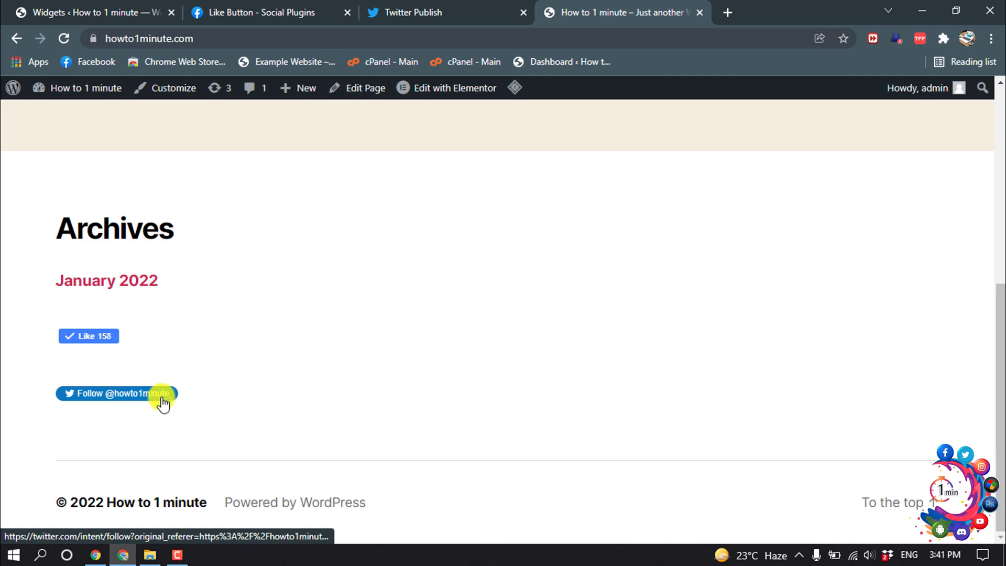
{"action": "left_click", "coordinate": [911, 7]}
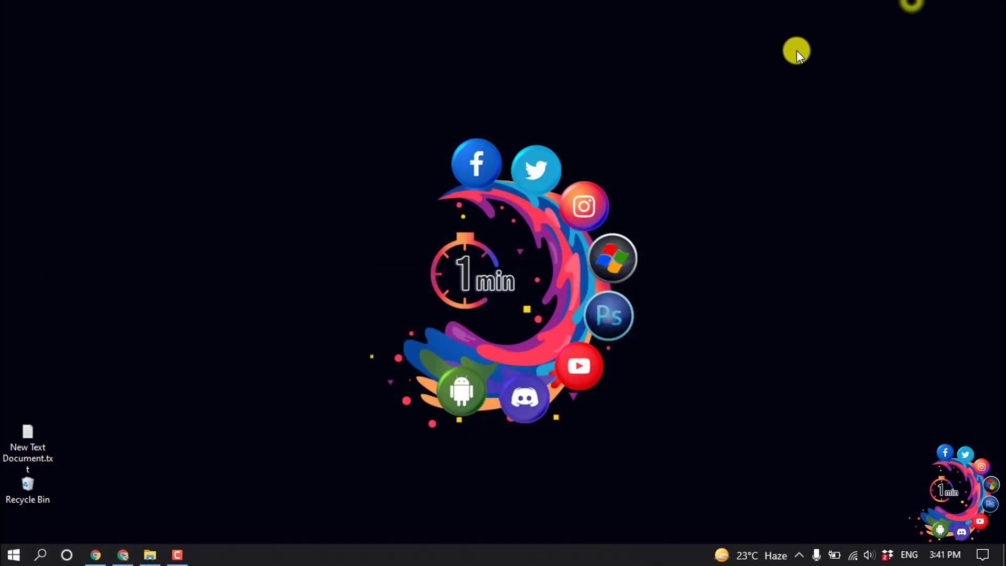